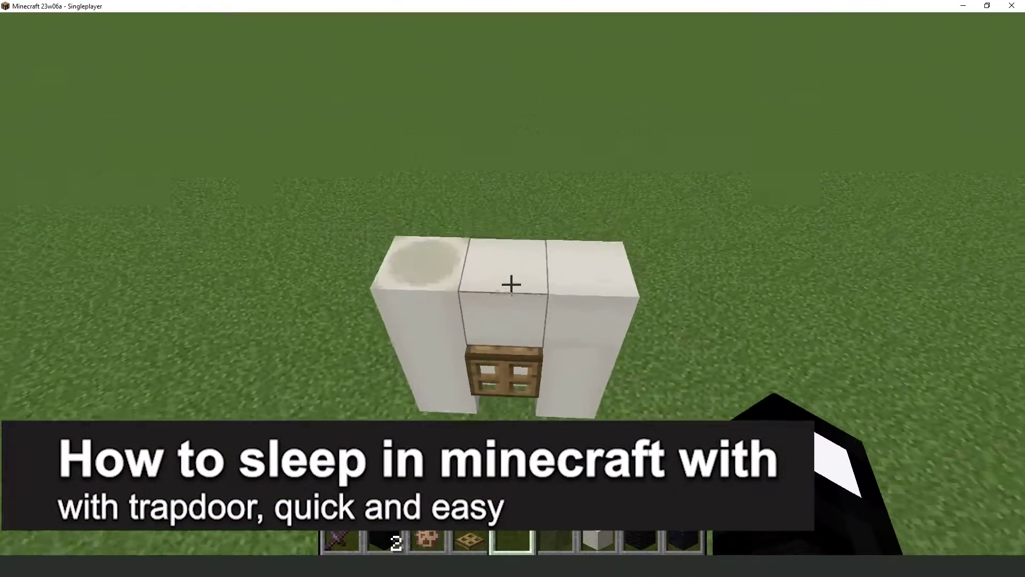
# Step: Stack a tall black wool wall on the grass beside the white arch
pyautogui.press('s')
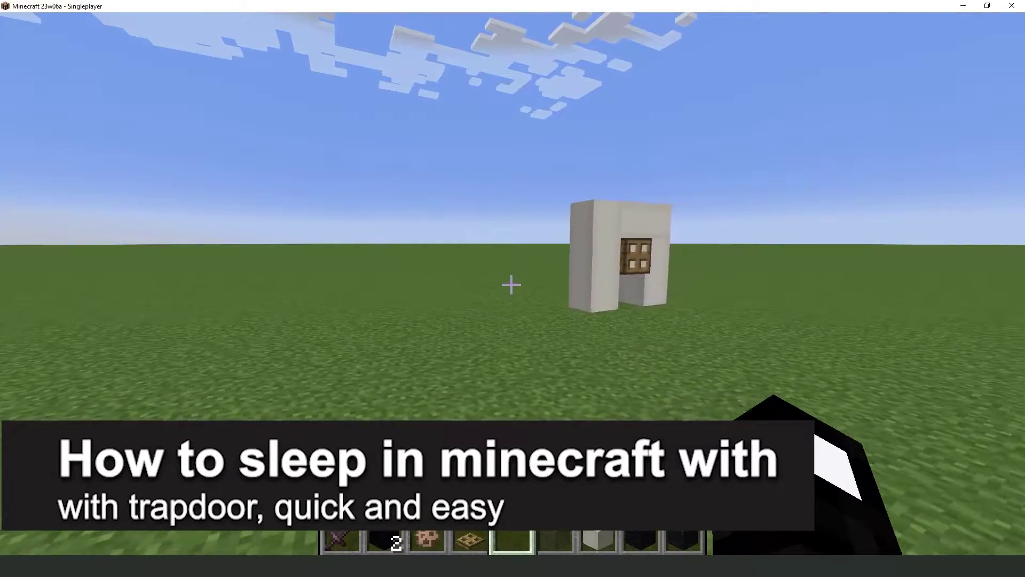
pyautogui.press('t')
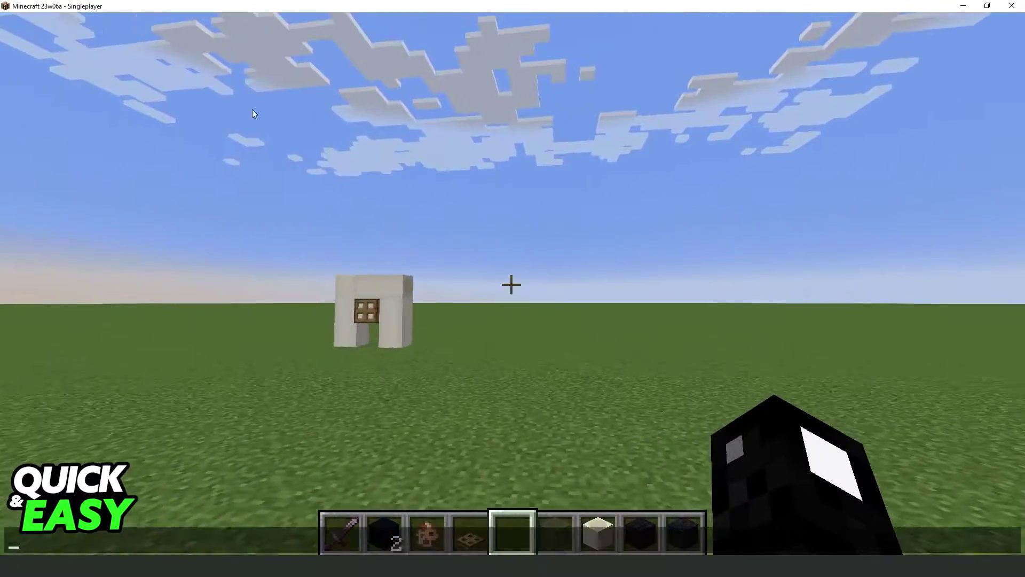
pyautogui.press('w')
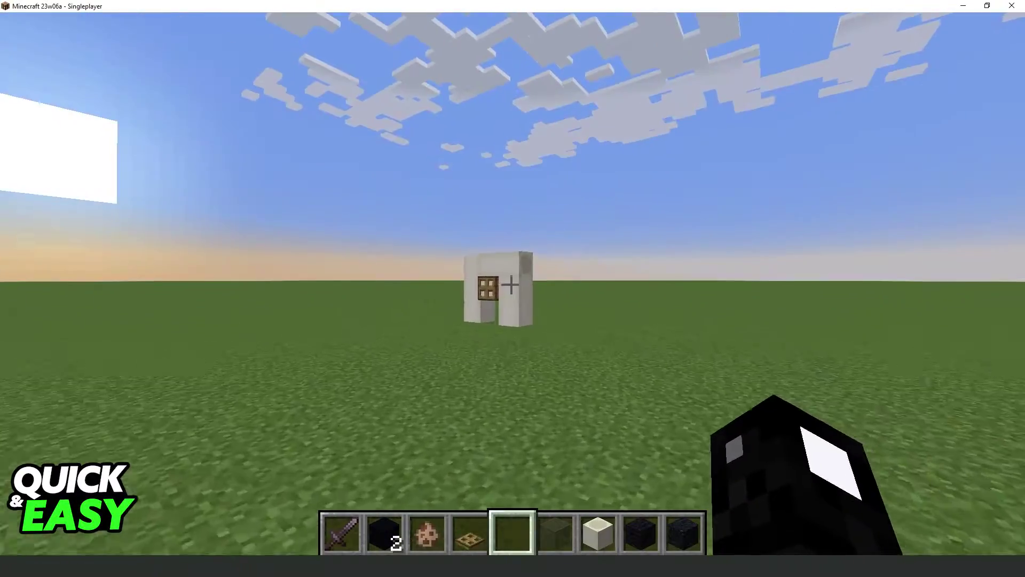
pyautogui.press('w')
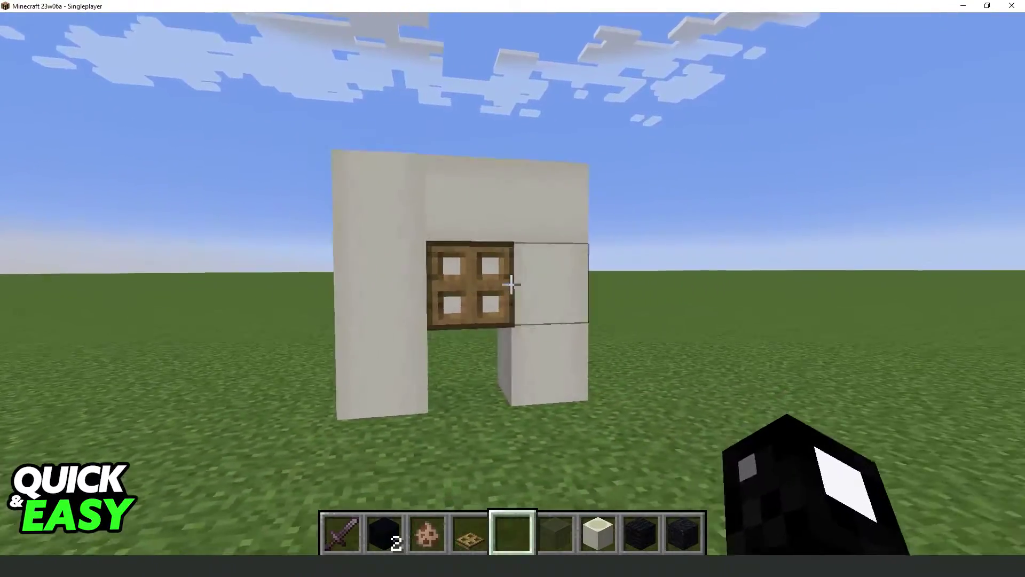
pyautogui.press('w')
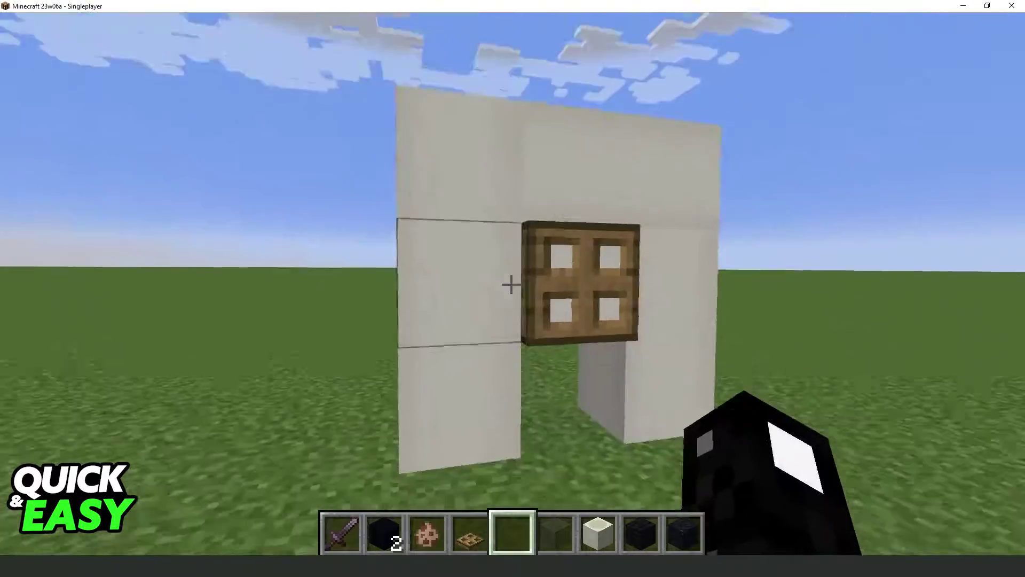
pyautogui.press('s')
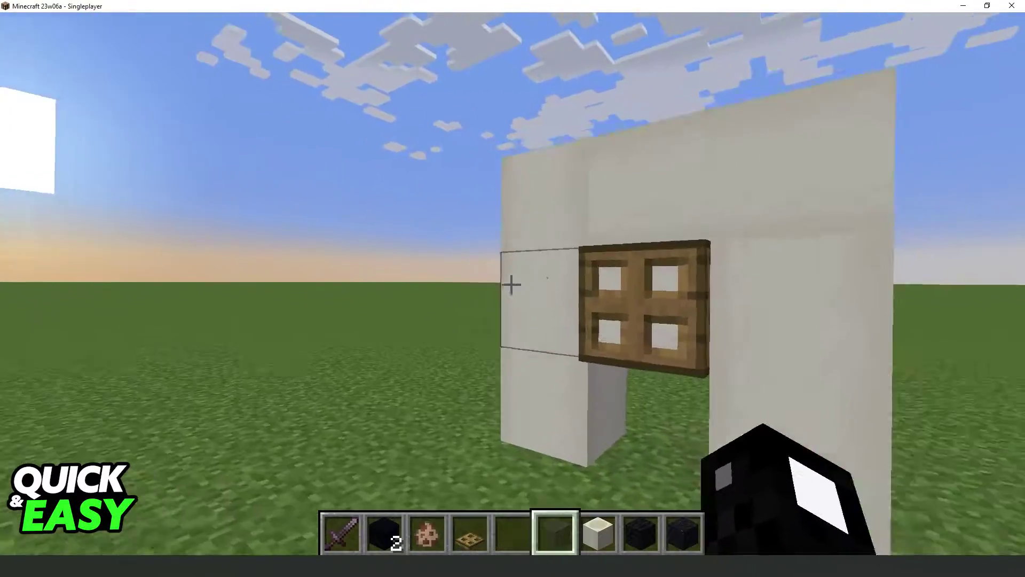
pyautogui.scroll(-3, 512, 289)
pyautogui.rightClick(511, 284)
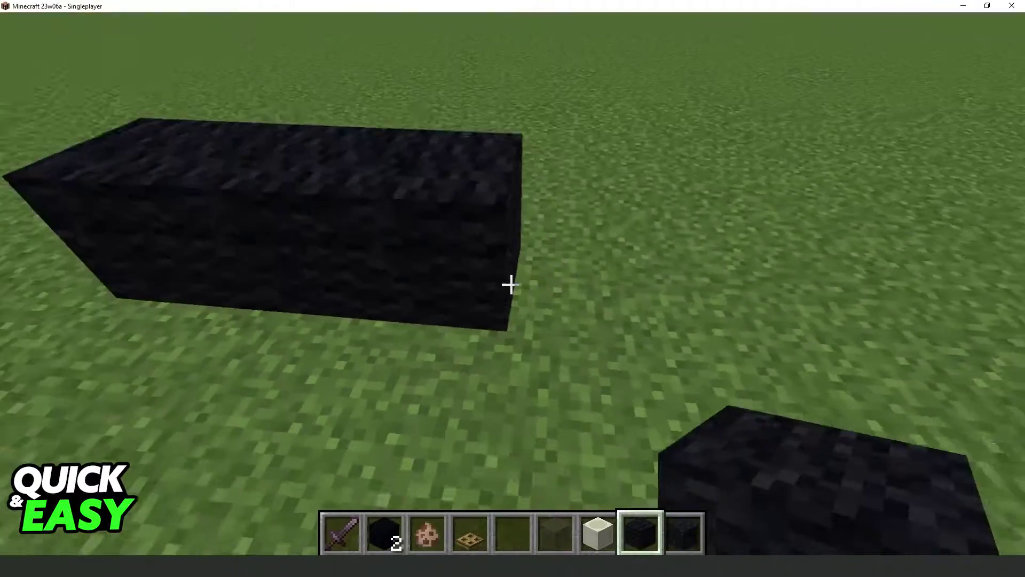
pyautogui.rightClick(511, 284)
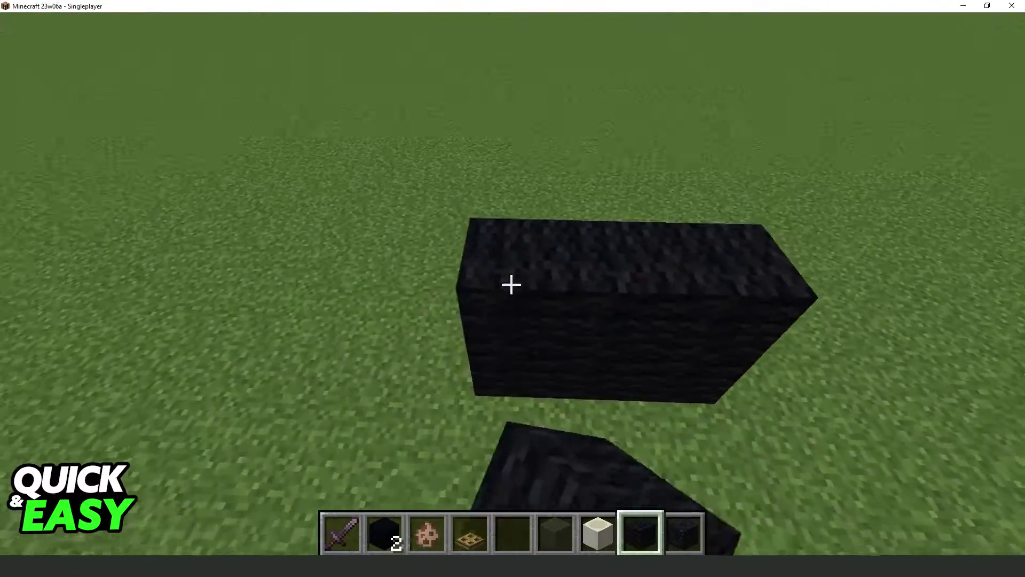
pyautogui.rightClick(511, 285)
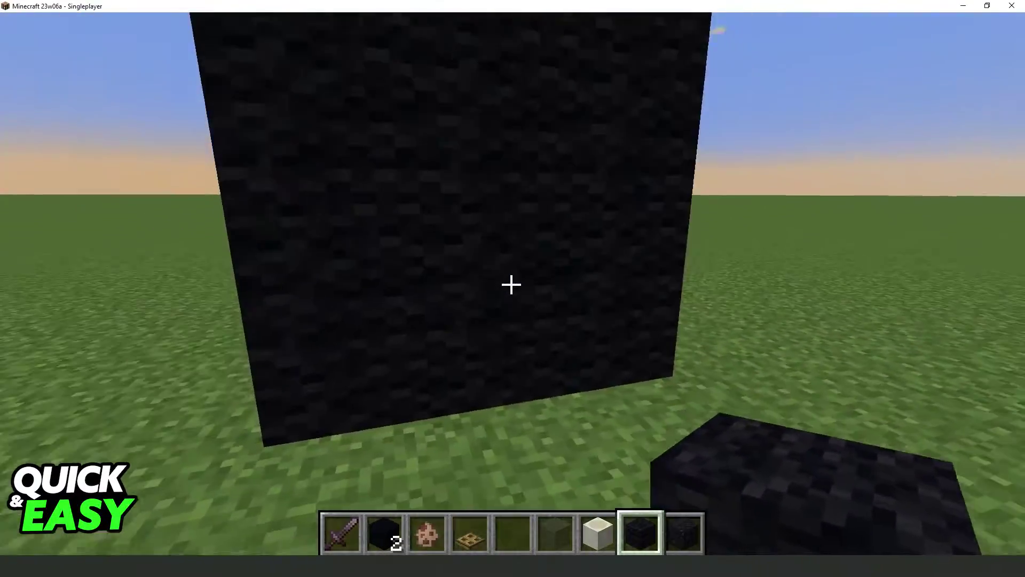
# Step: Break three black wool blocks to open a doorway in the wall
pyautogui.click(511, 284)
pyautogui.click(511, 285)
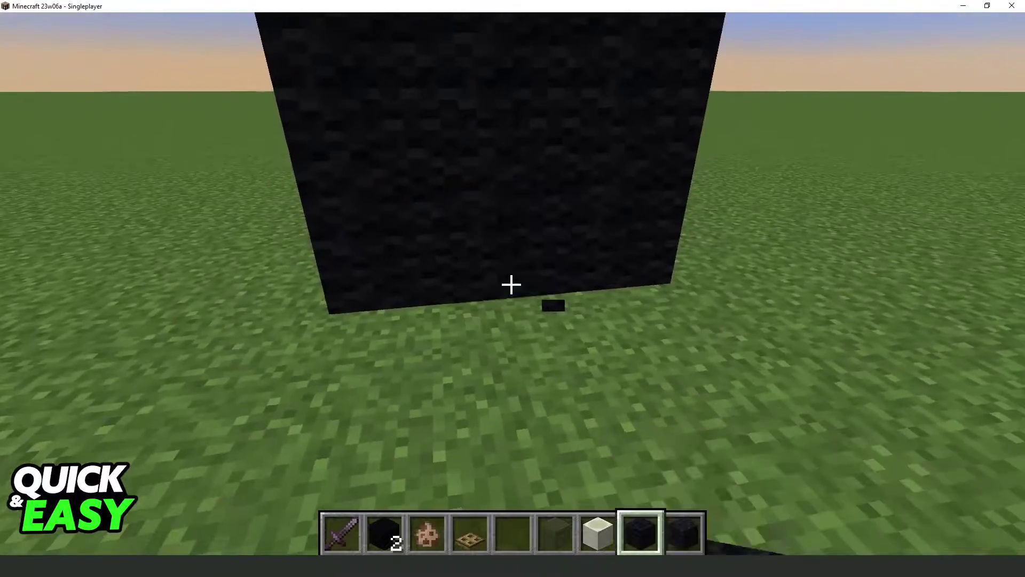
pyautogui.click(511, 284)
# Step: Fit an oak trapdoor across the top of the doorway gap
pyautogui.press('4')
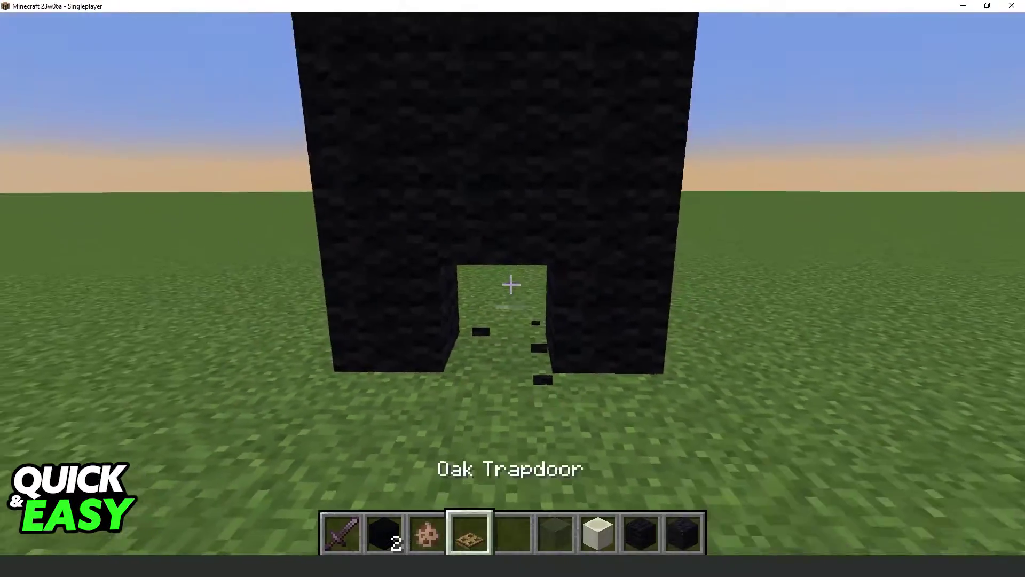
pyautogui.rightClick(511, 285)
pyautogui.click(511, 284)
pyautogui.press('w')
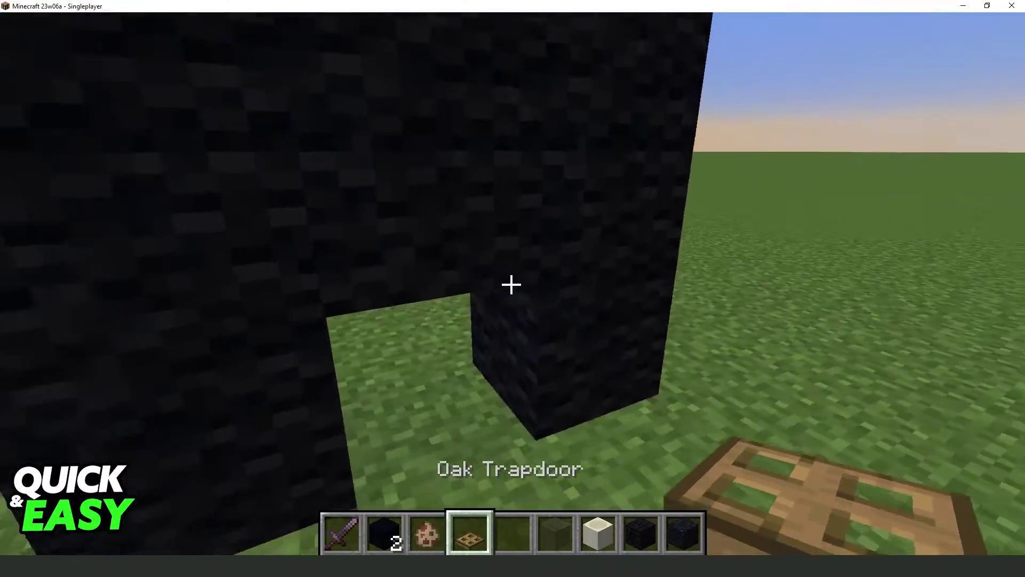
pyautogui.press('5')
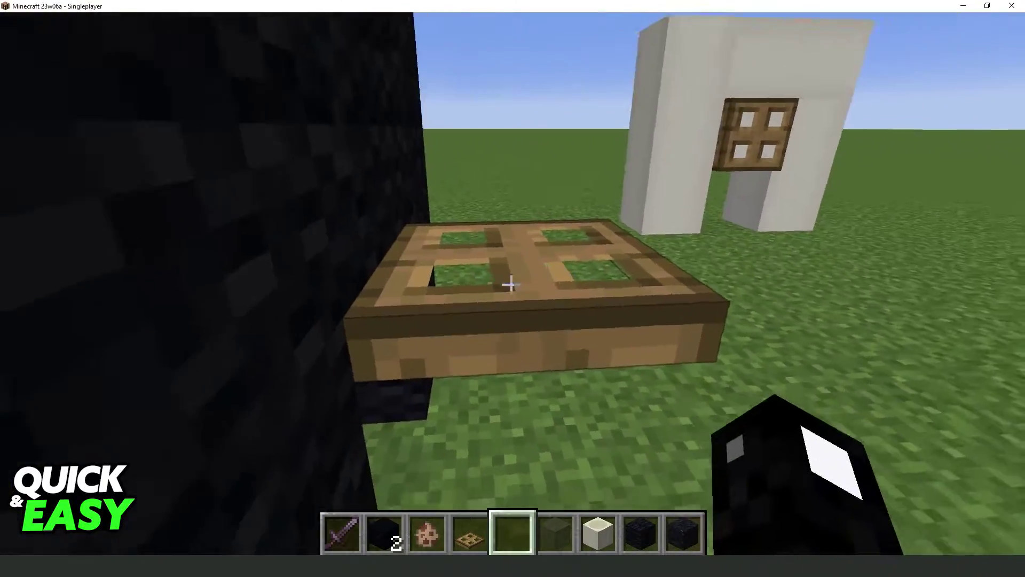
# Step: Crawl into the black wool doorway under the oak trapdoor, viewed in third person
pyautogui.press('w')
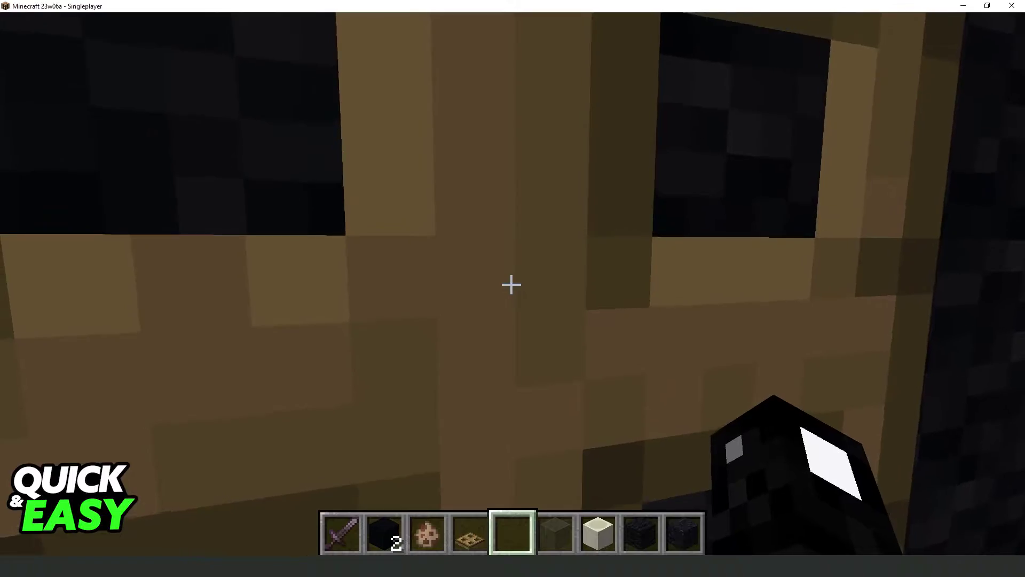
pyautogui.press('F5')
pyautogui.press('F5')
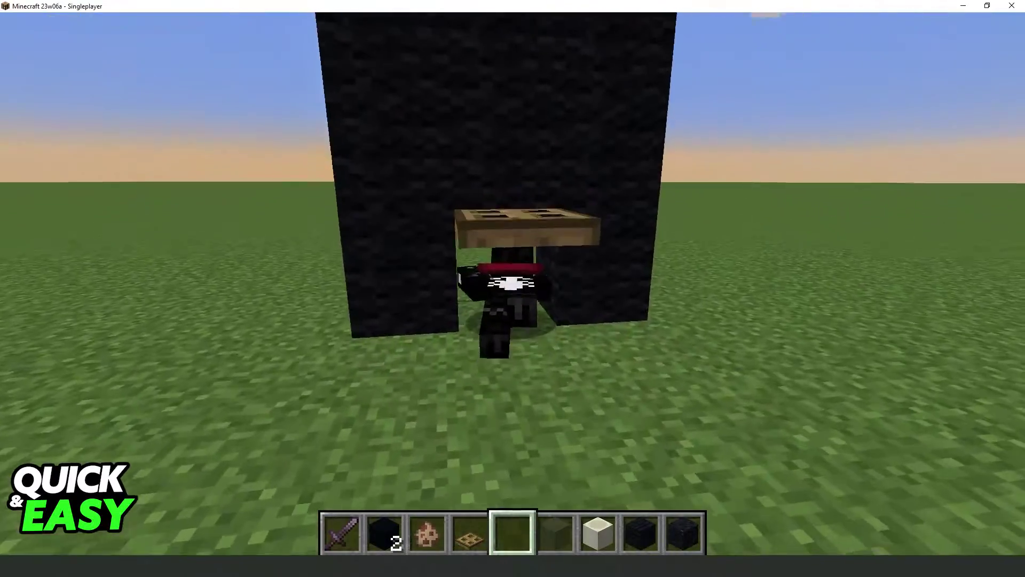